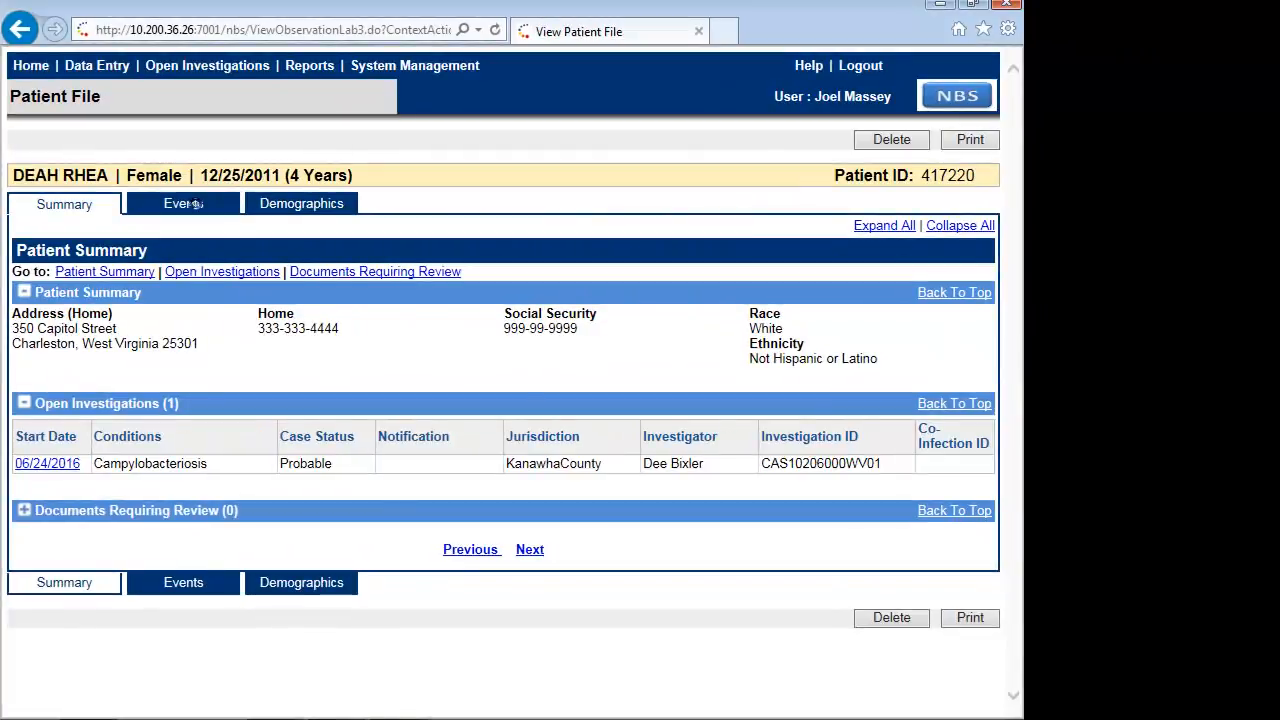
Step: Start a new lab report from the patient's event history and select Office of Laboratory Services as the reporting facility
left_click(322, 208)
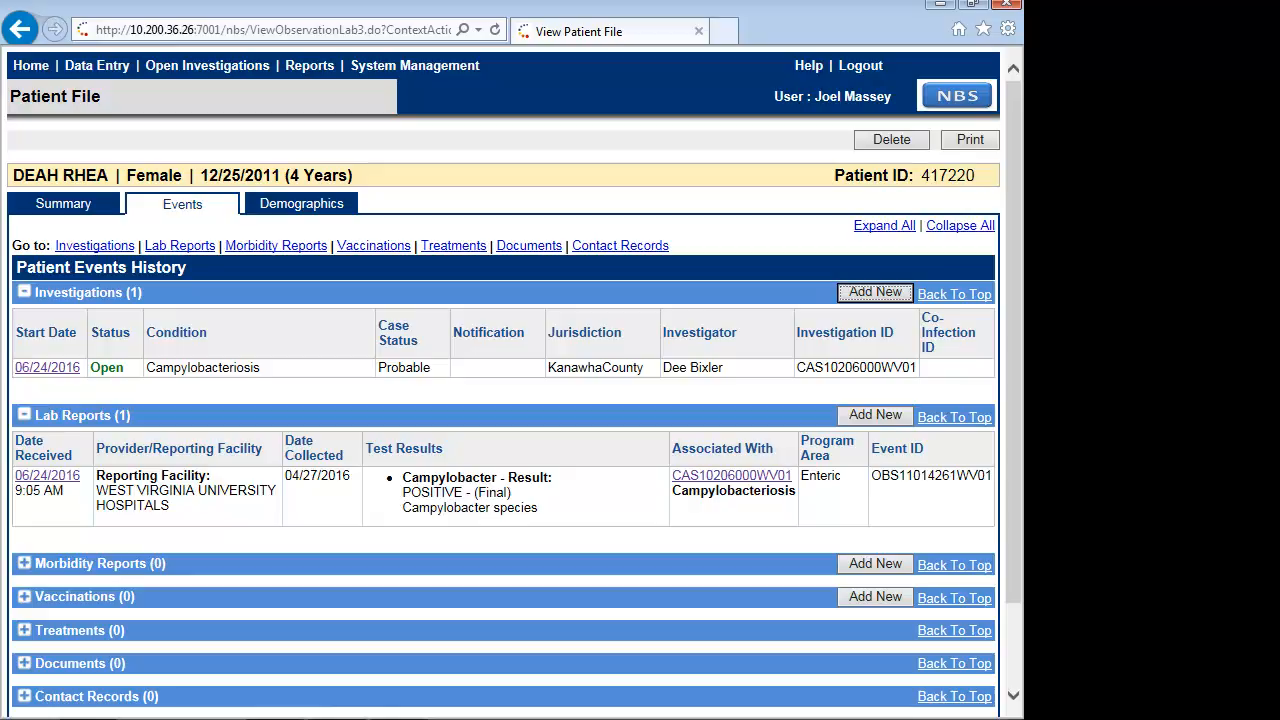
left_click(875, 414)
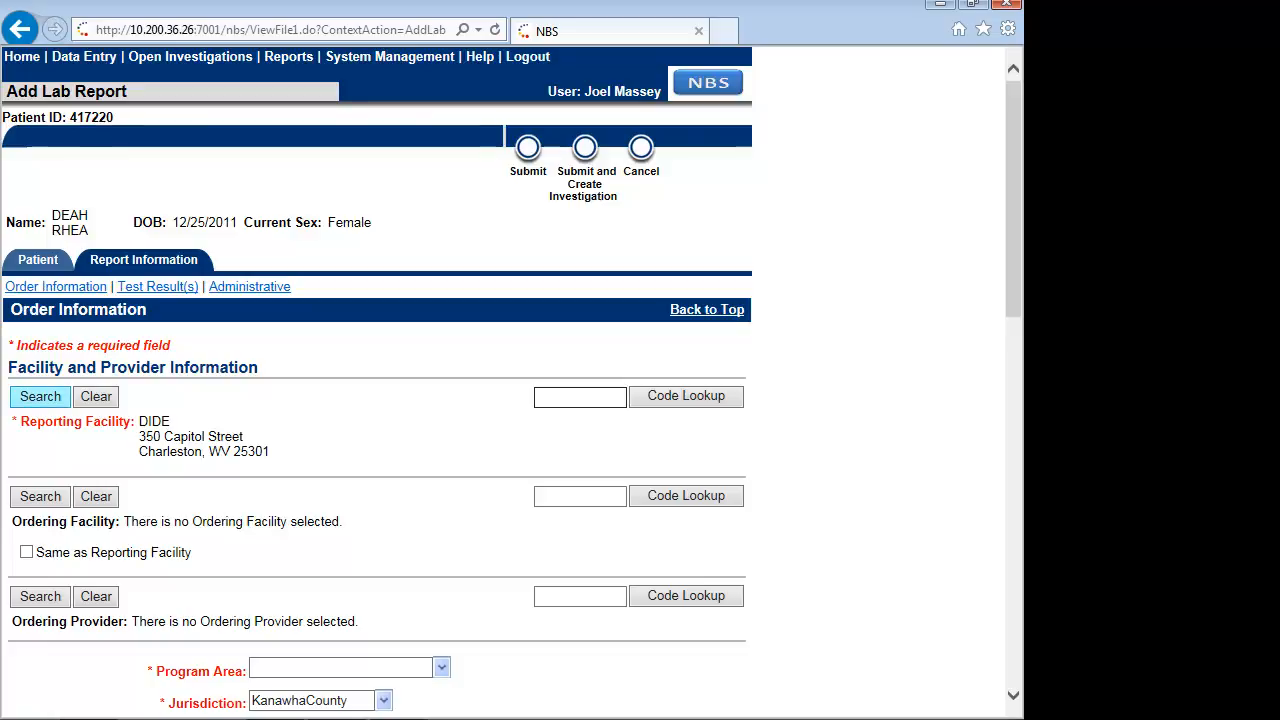
left_click(40, 397)
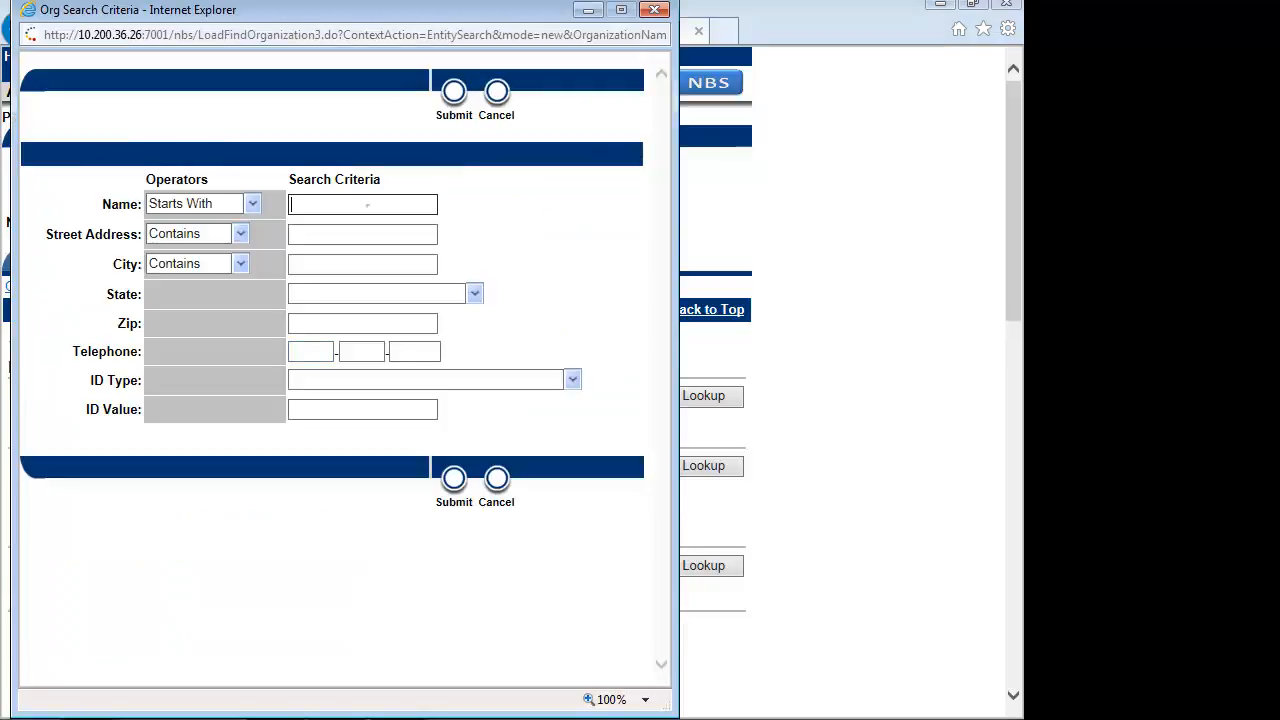
type("OFfice")
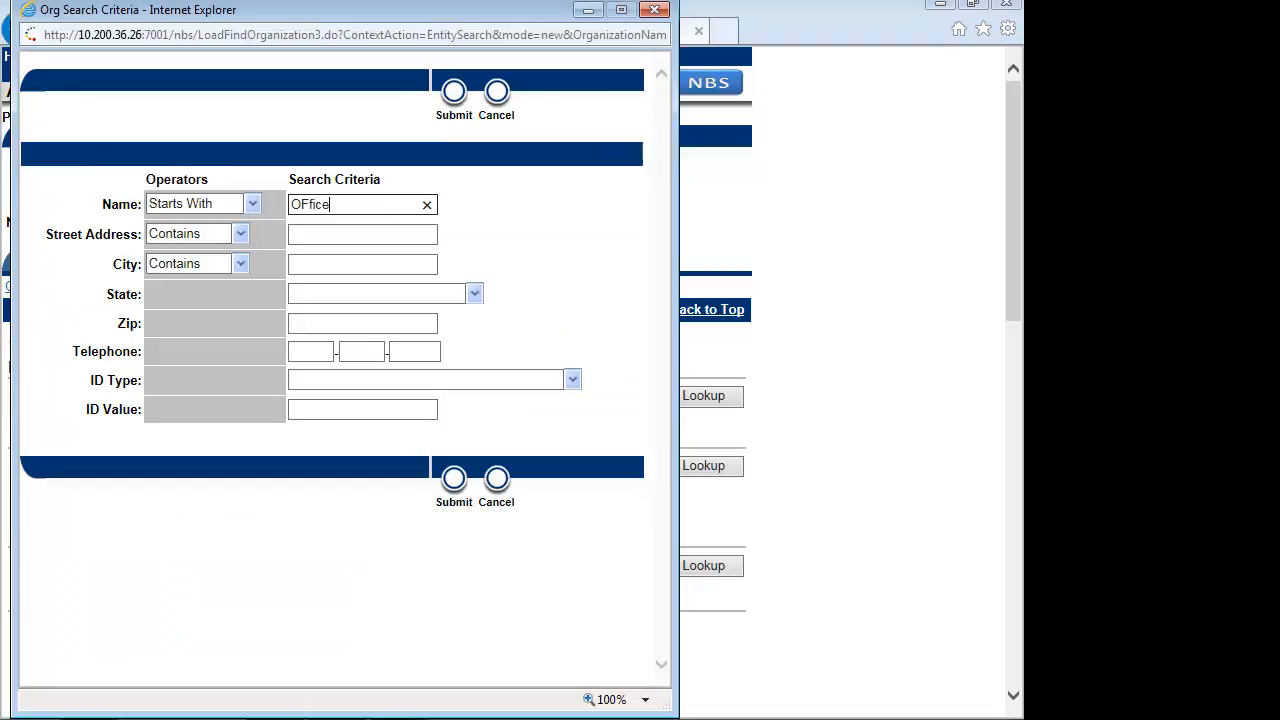
type(" of Lab")
key("Return")
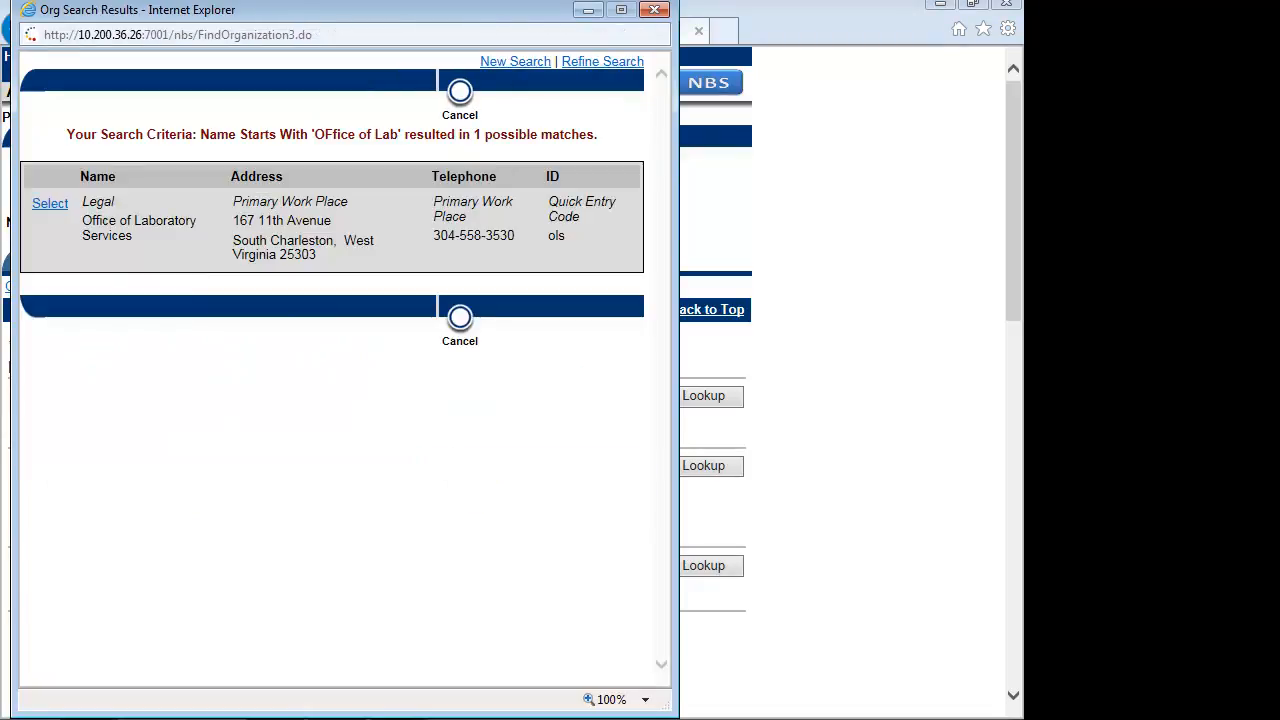
left_click(49, 203)
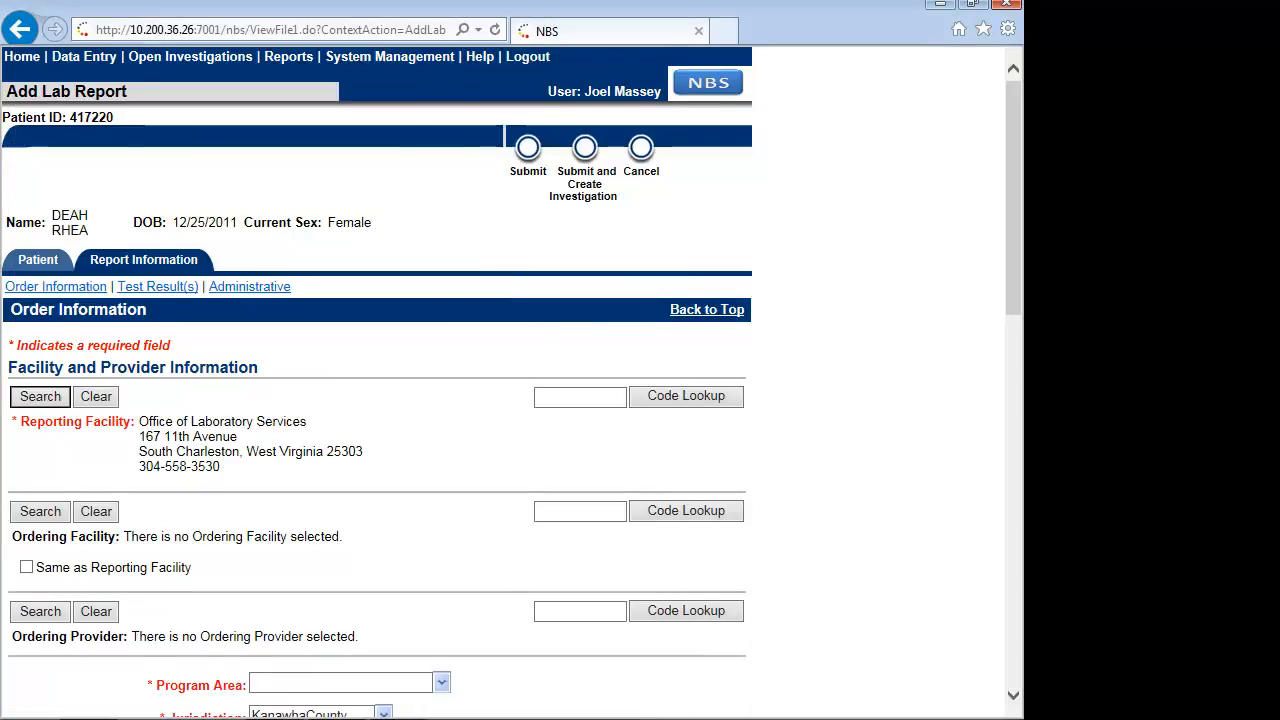
Step: Make the ordering facility the same as the reporting facility and set the program area to Enteric
left_click(26, 493)
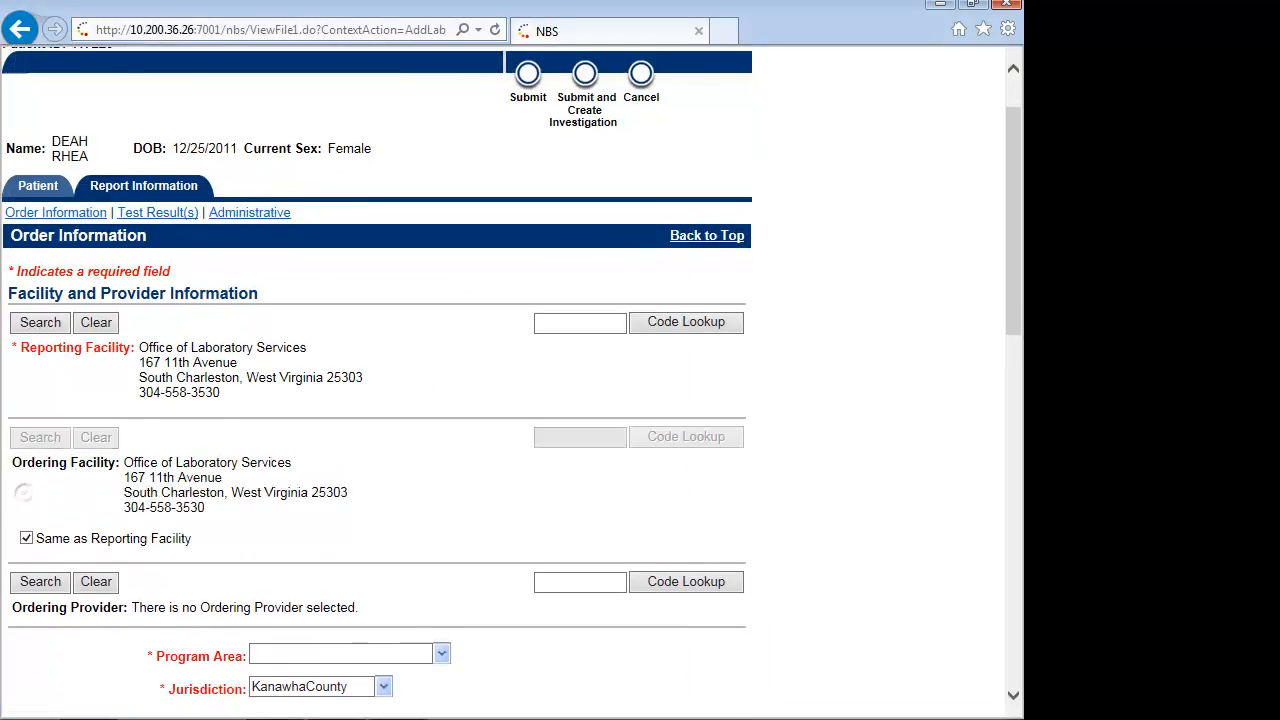
scroll(300, 571, "down", 2)
left_click(409, 425)
type("Enteric")
key("Tab")
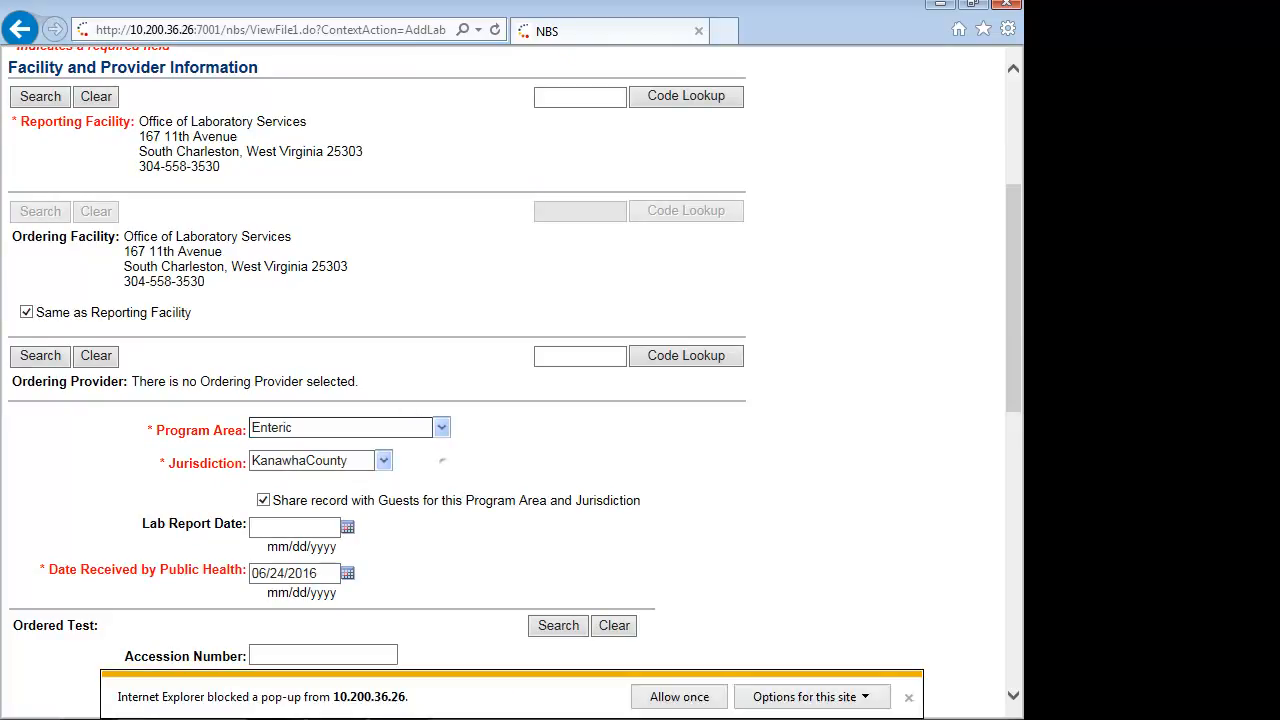
Step: Enter 04/27/2016 as the lab report date and check it in the calendar
scroll(442, 462, "down", 1)
left_click(319, 449)
type("04/27/2016")
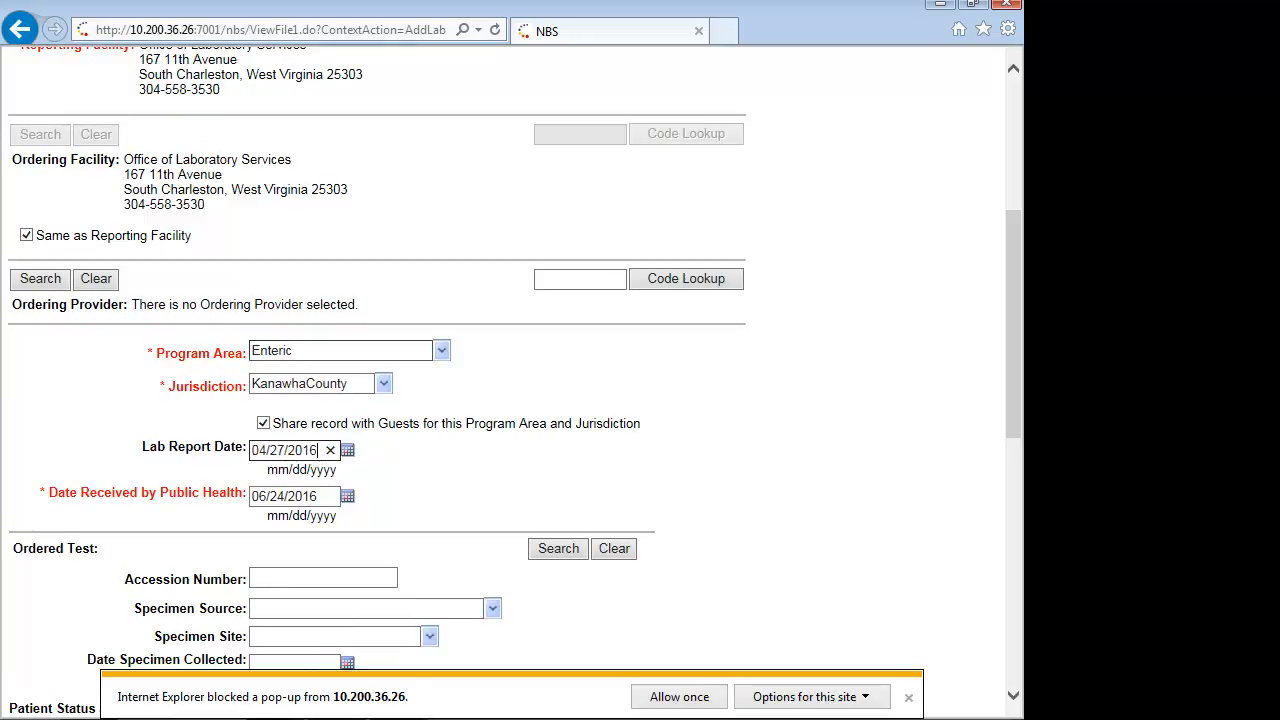
left_click(347, 451)
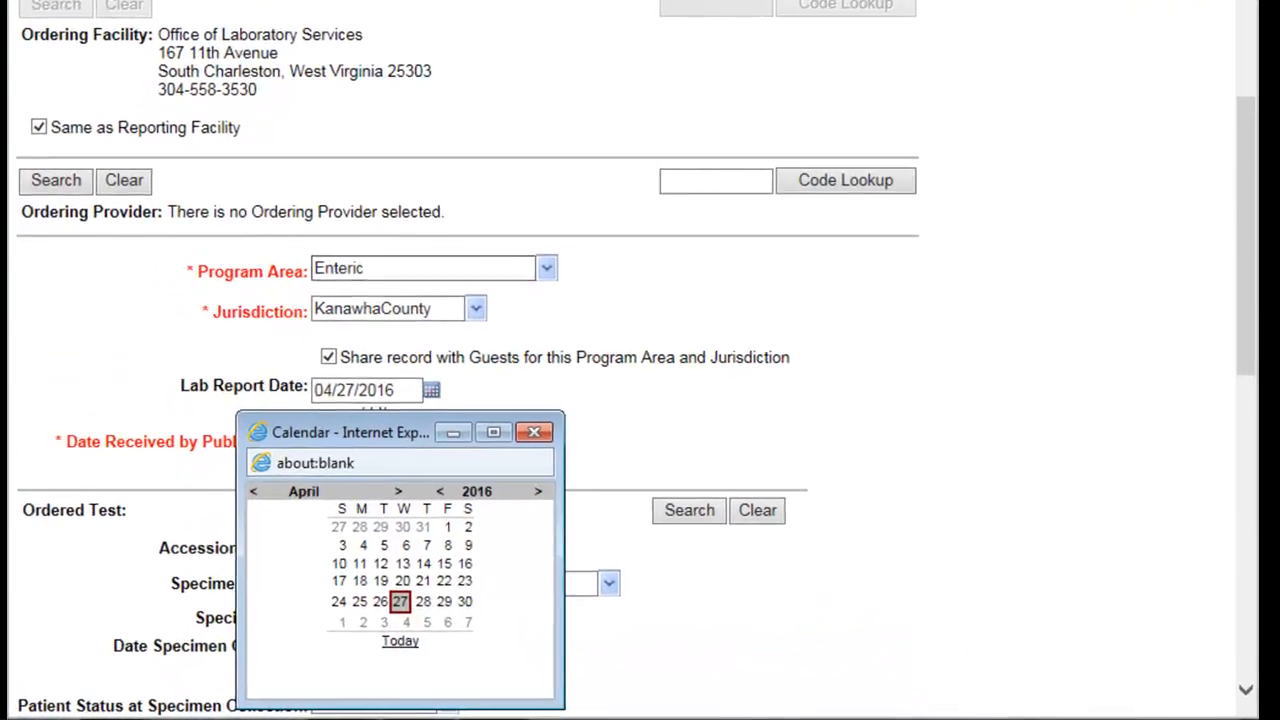
left_click(546, 426)
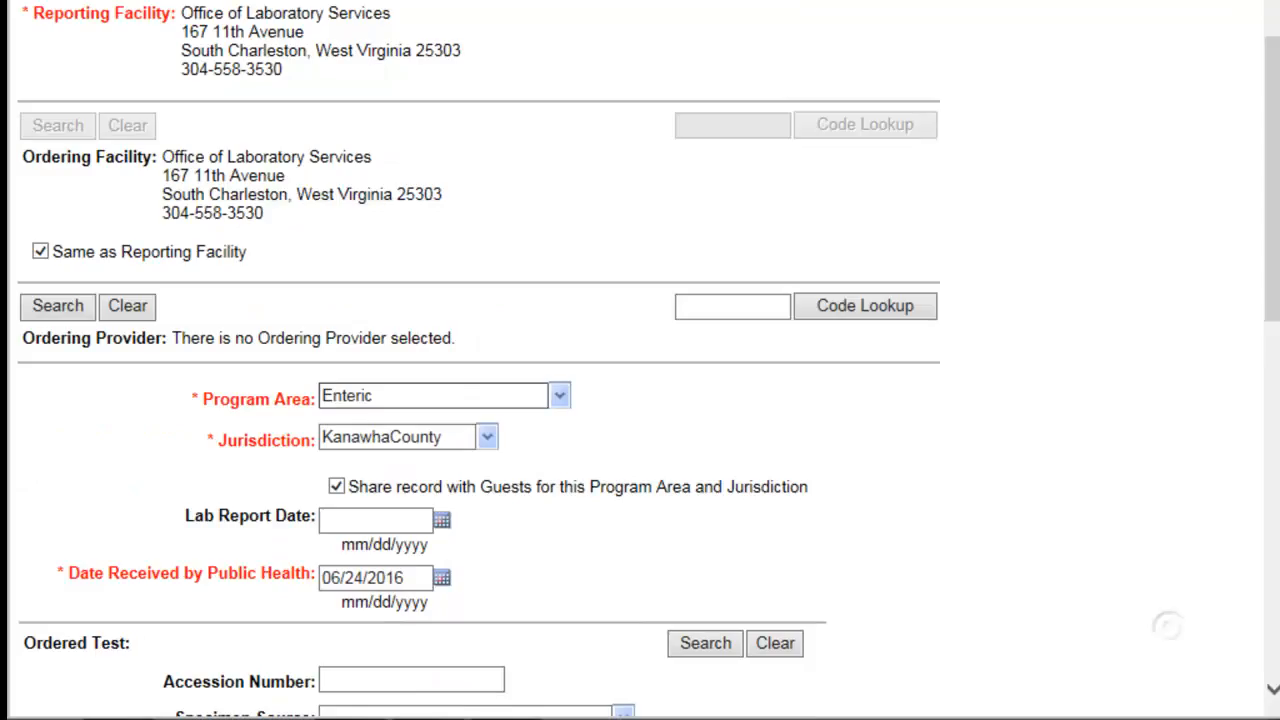
Step: Set the lab report date to 05/01/2016 and the date received by public health to 05/02/2016
left_click(376, 521)
left_click(376, 521)
type("05/01/2016")
key("Return")
key("Tab")
key("BackSpace")
type("04/02/2016")
key("Tab")
key("Return")
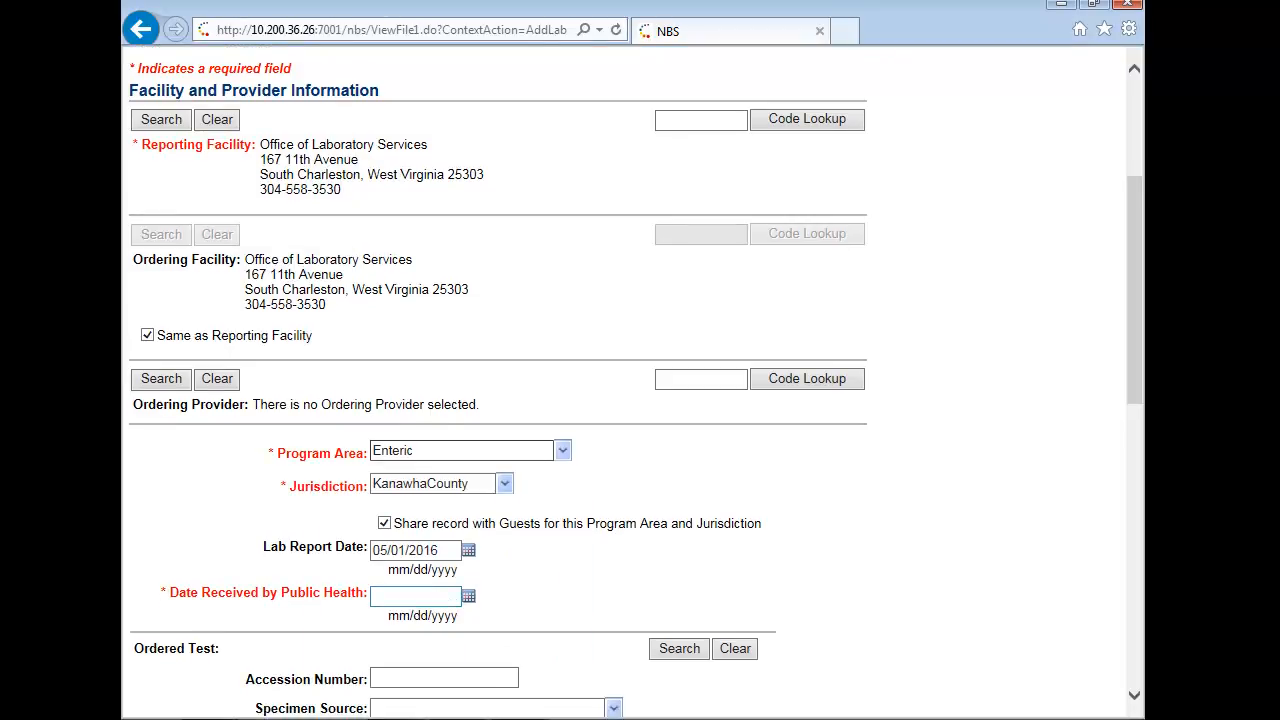
type("05/02/2016")
key("Return")
key("alt+F4")
Step: Set the specimen source to Stool = Fecal and the date specimen collected to 04/27/2016
key("Tab")
key("Tab")
type("Stool")
key("Tab")
key("Tab")
type("04/27/2016")
key("Tab")
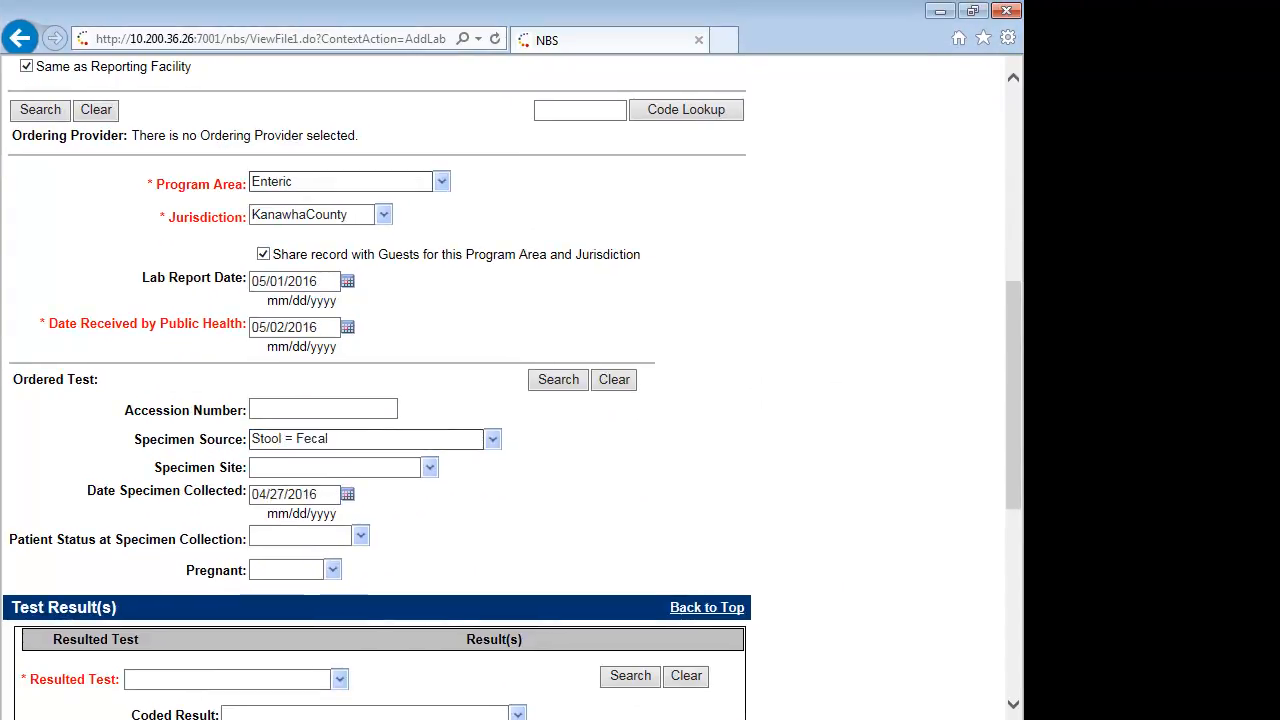
Step: Set the patient status at specimen collection to Unknown and the pregnancy field to No
left_click(361, 536)
left_click(283, 602)
left_click(333, 570)
left_click(267, 606)
Step: Search the resulted tests for "campy" and select Campylobacter jejuni - Result
scroll(505, 387, "down", 2)
left_click(630, 487)
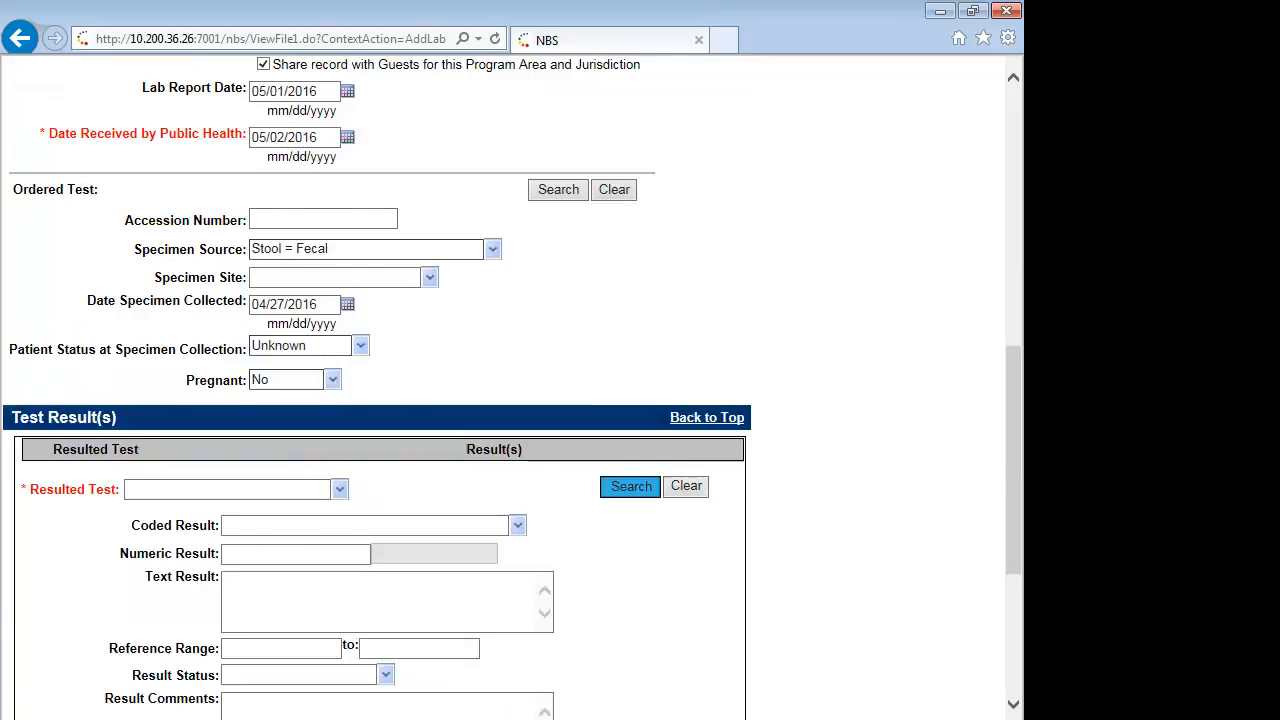
type("campy")
key("Return")
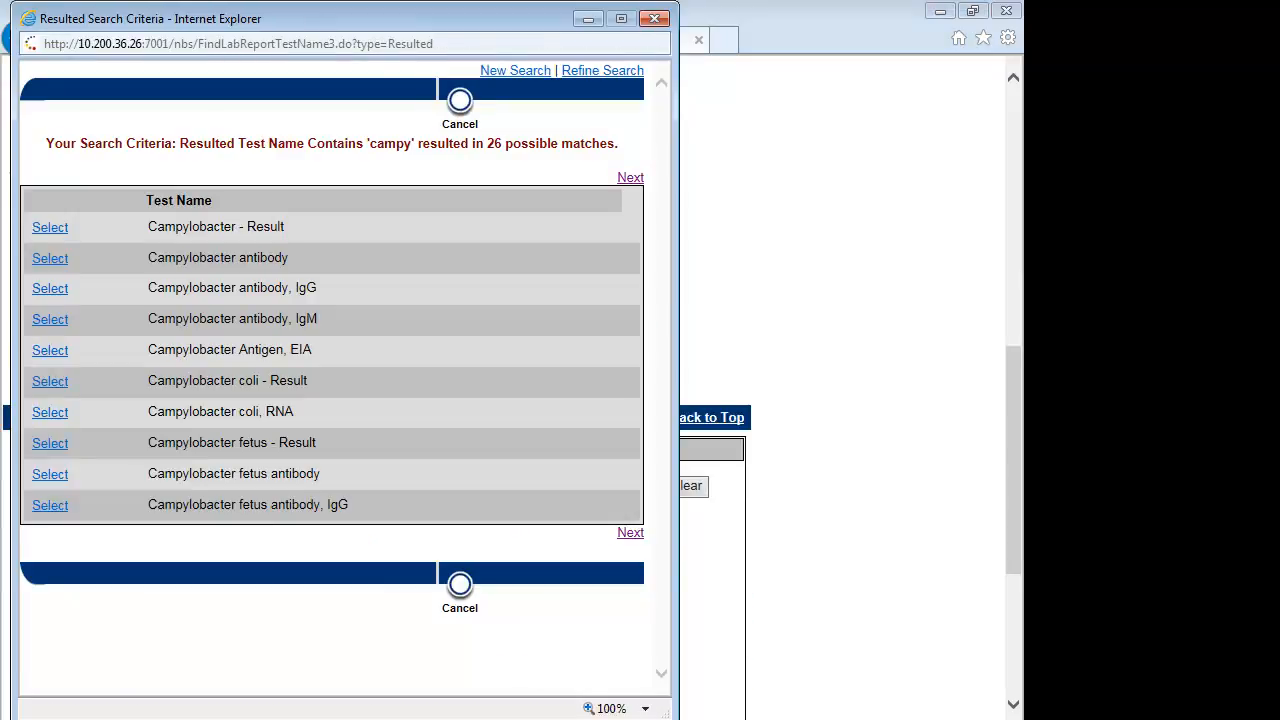
left_click(630, 533)
left_click(50, 236)
Step: Set the coded result to present, add the test result and submit the lab report
left_click(364, 388)
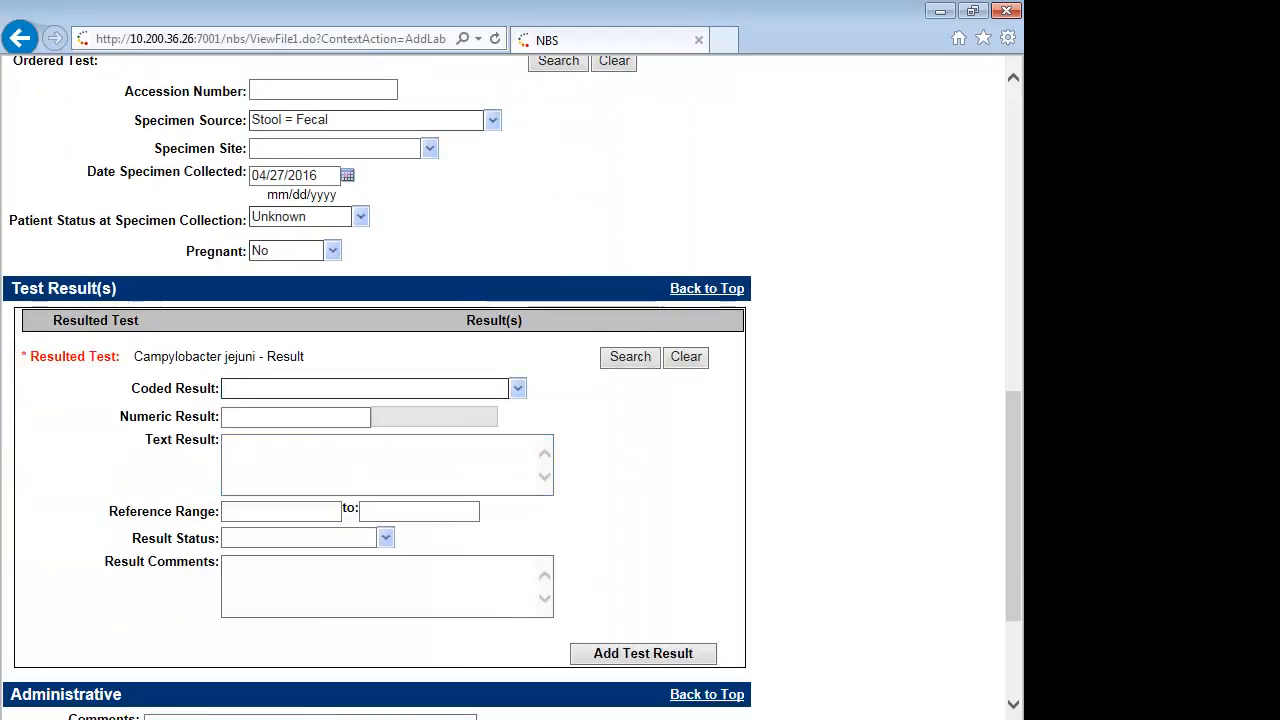
type("present")
key("Tab")
left_click(643, 653)
scroll(505, 387, "down", 3)
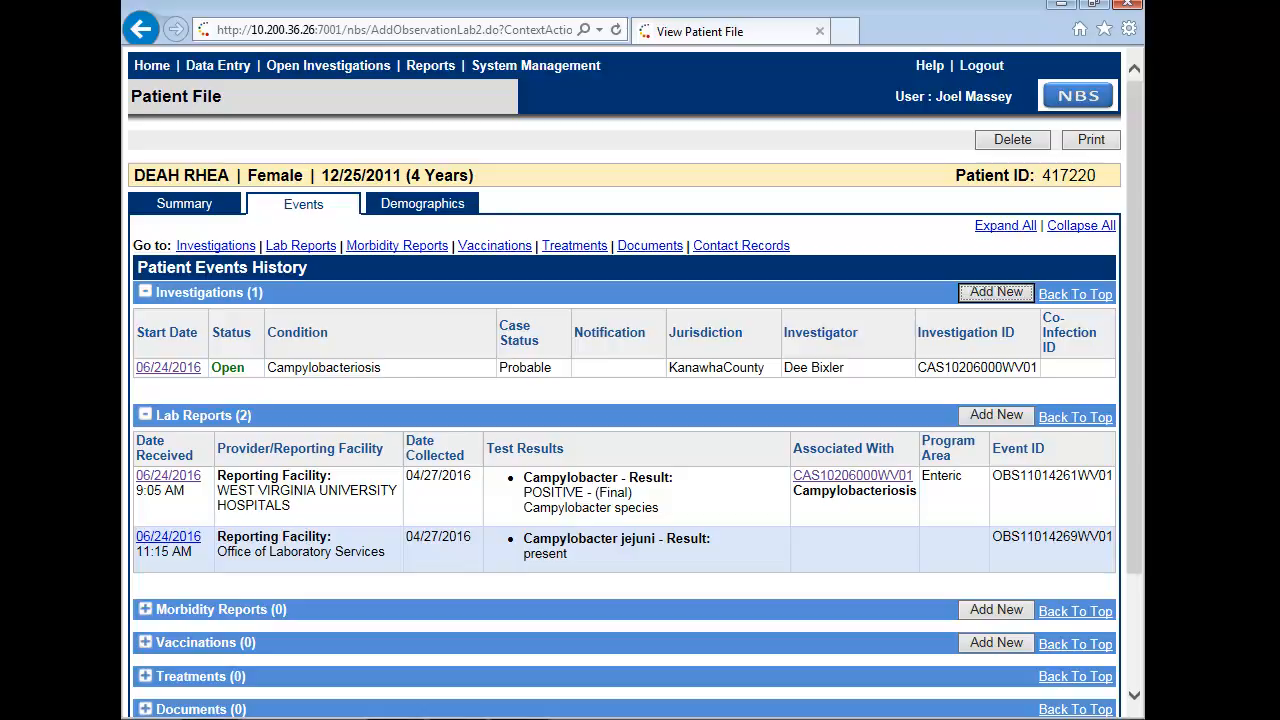
Step: Open the patient's Campylobacteriosis investigation and go to managing its associations
left_click(168, 367)
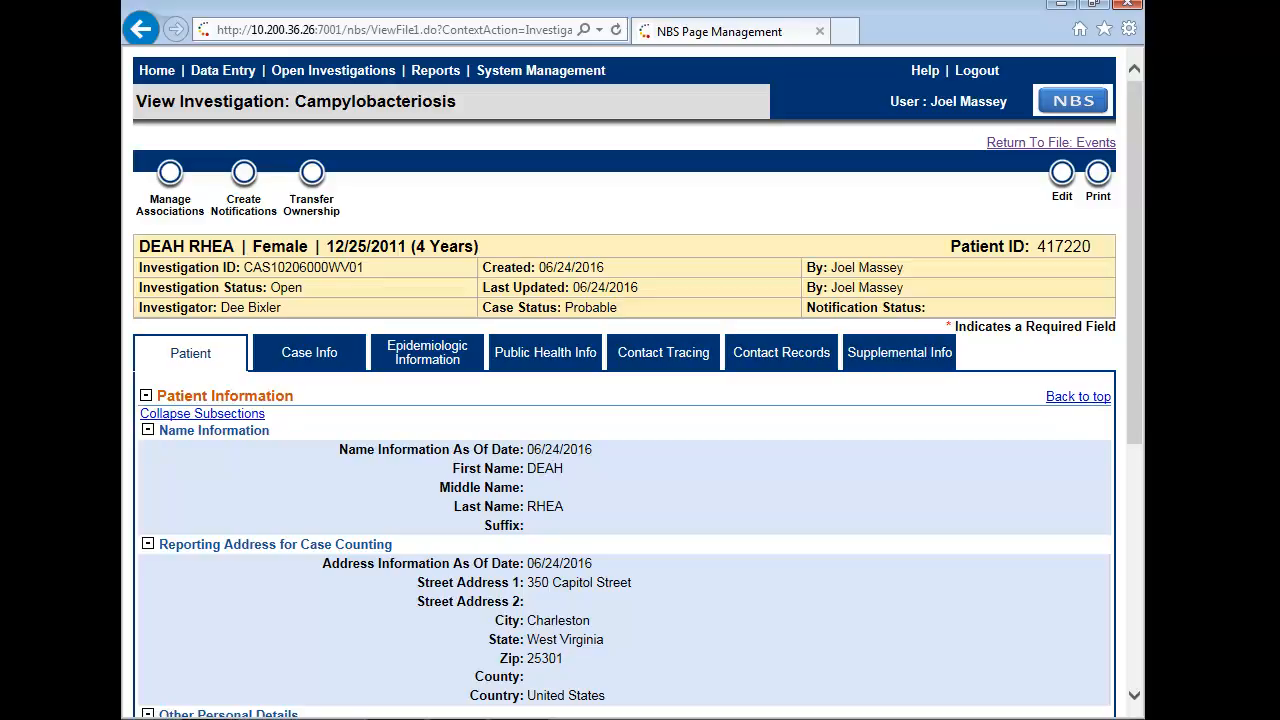
scroll(637, 382, "down", 1)
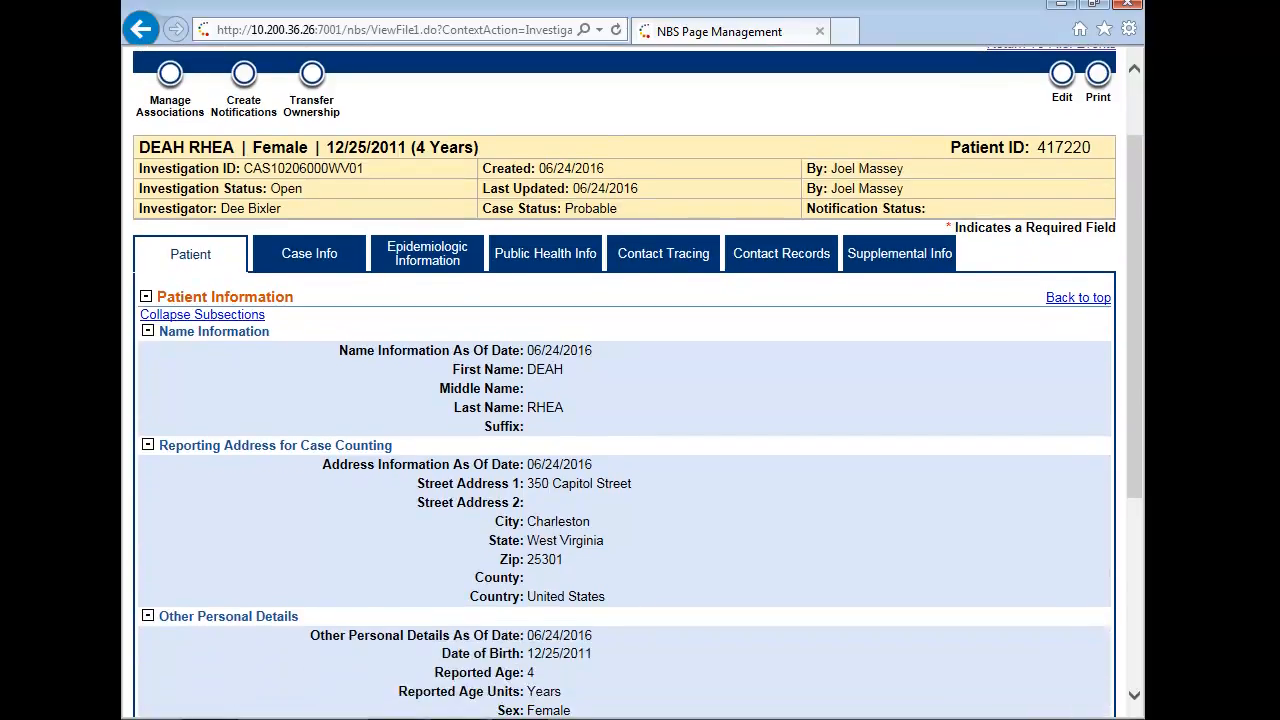
scroll(637, 382, "up", 1)
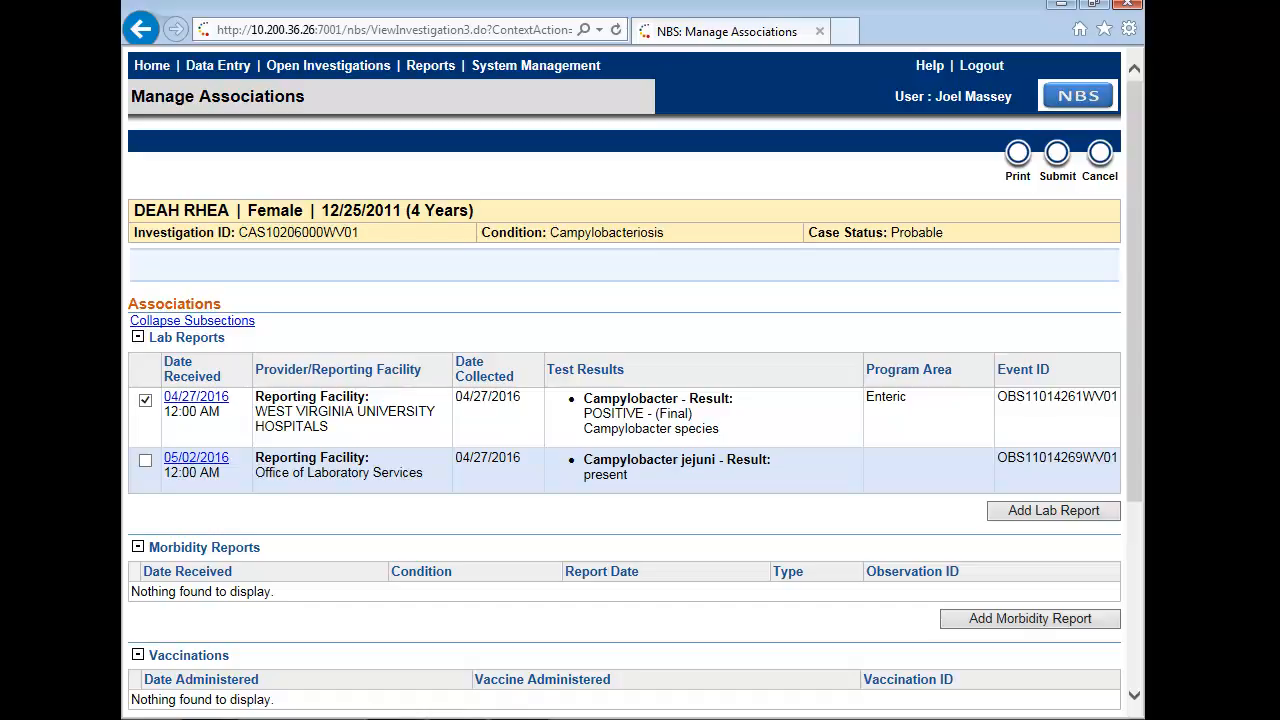
Step: Associate the Office of Laboratory Services Campylobacter jejuni report with the investigation, submit, and check the association in the patient's events
left_click(145, 461)
scroll(636, 380, "down", 5)
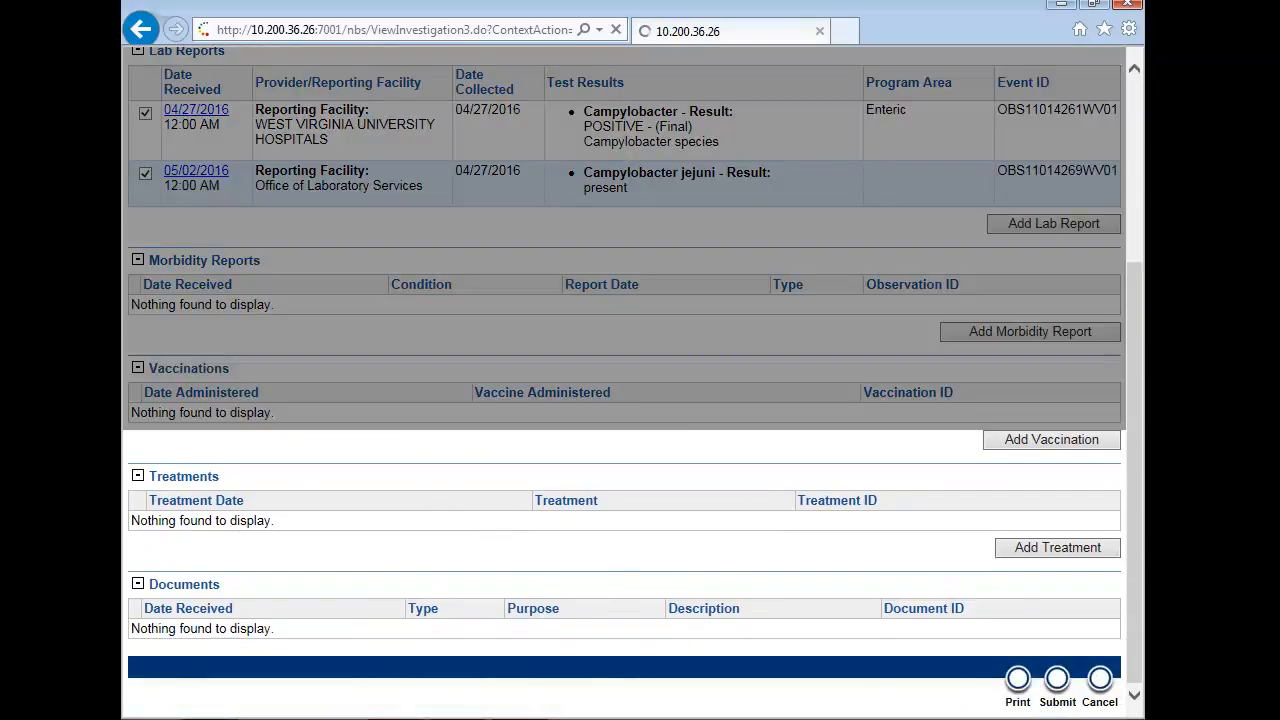
scroll(636, 380, "down", 1)
scroll(636, 380, "up", 1)
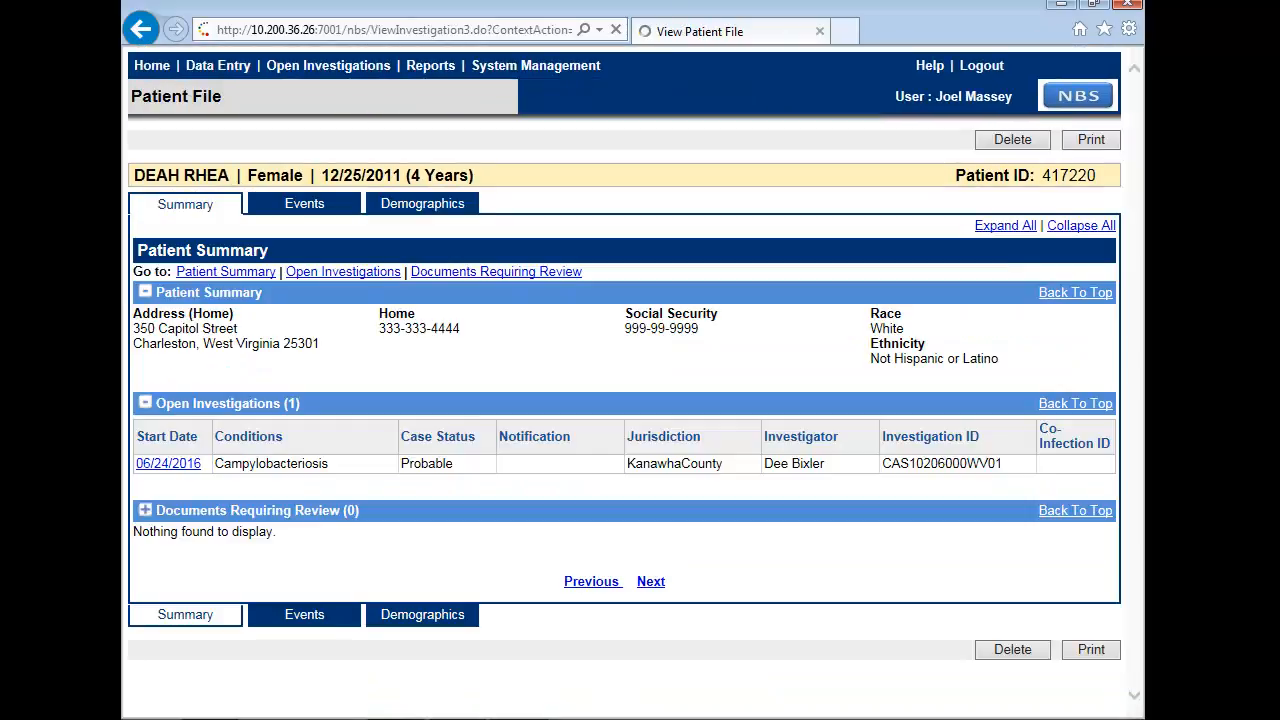
scroll(636, 382, "down", 1)
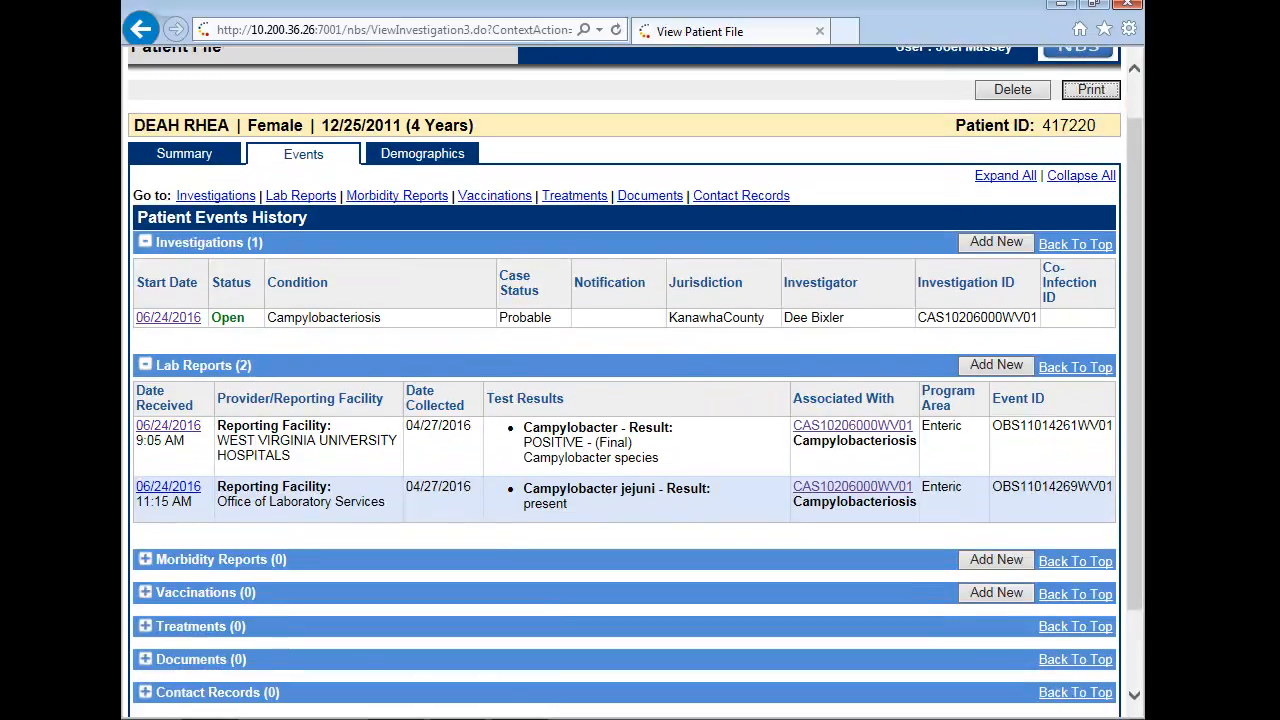